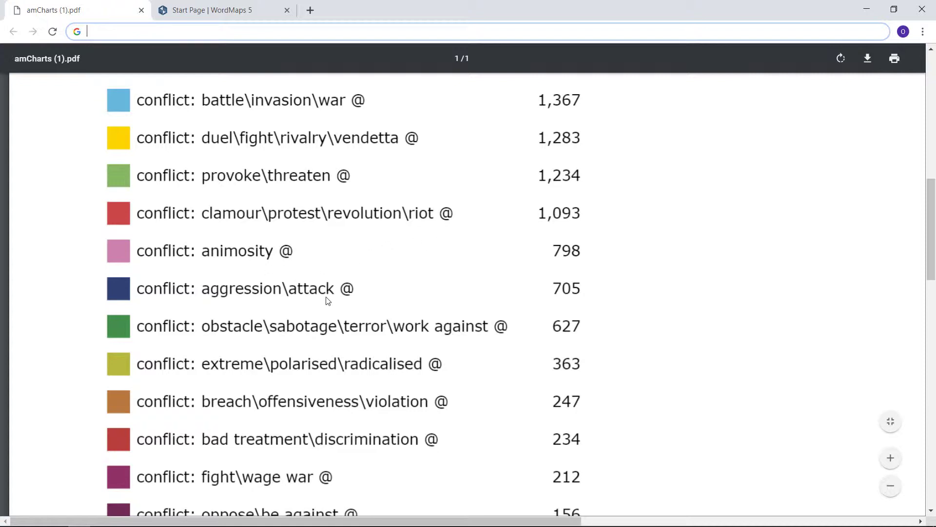
Review the full list of conflict subtopics and their counts in amCharts (1).pdf and close the PDF.
scroll(722, 319, down, 4)
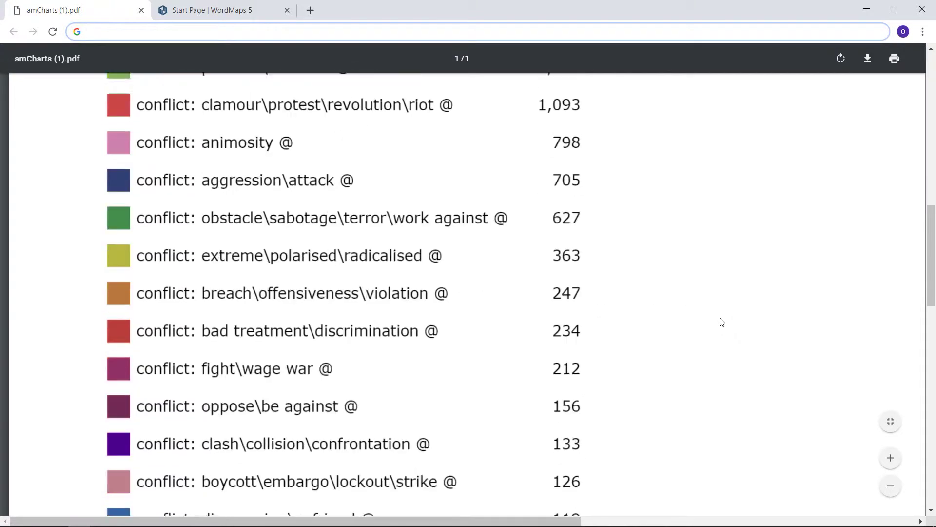
scroll(721, 318, down, 10)
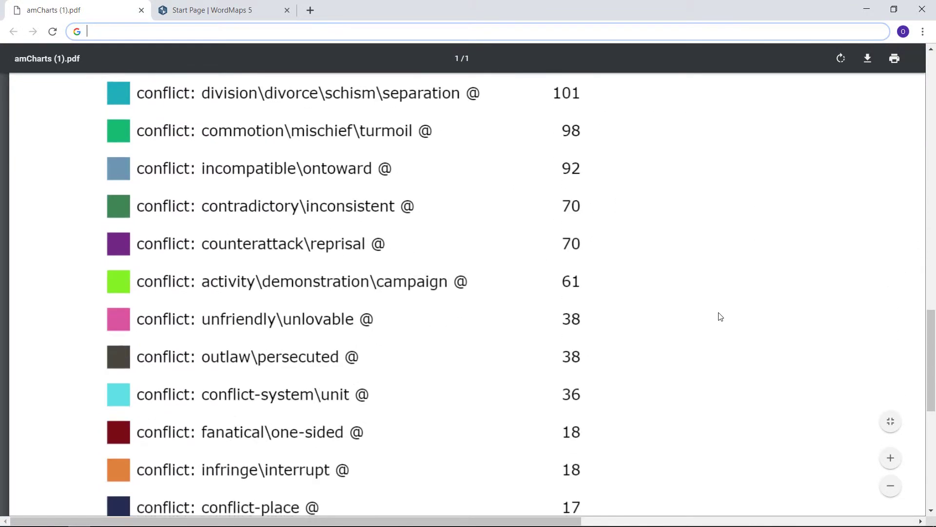
scroll(720, 317, down, 2)
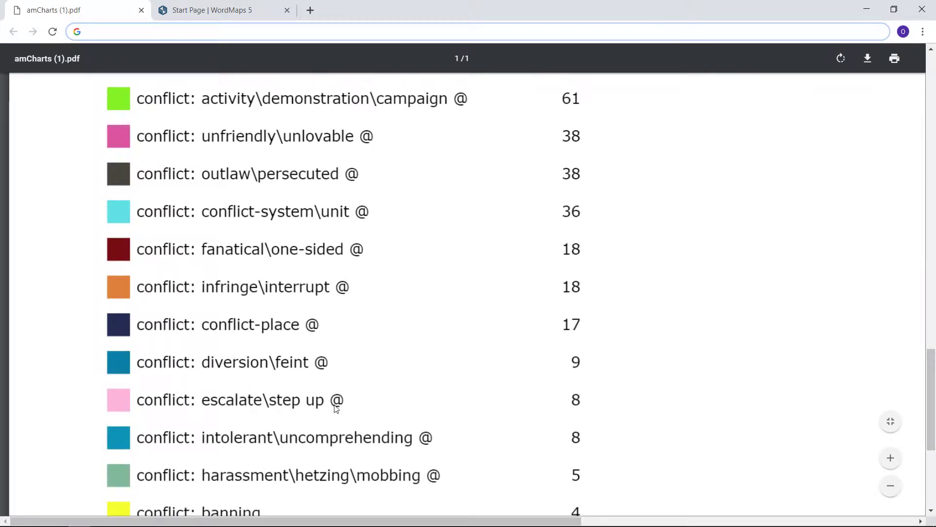
scroll(313, 388, down, 4)
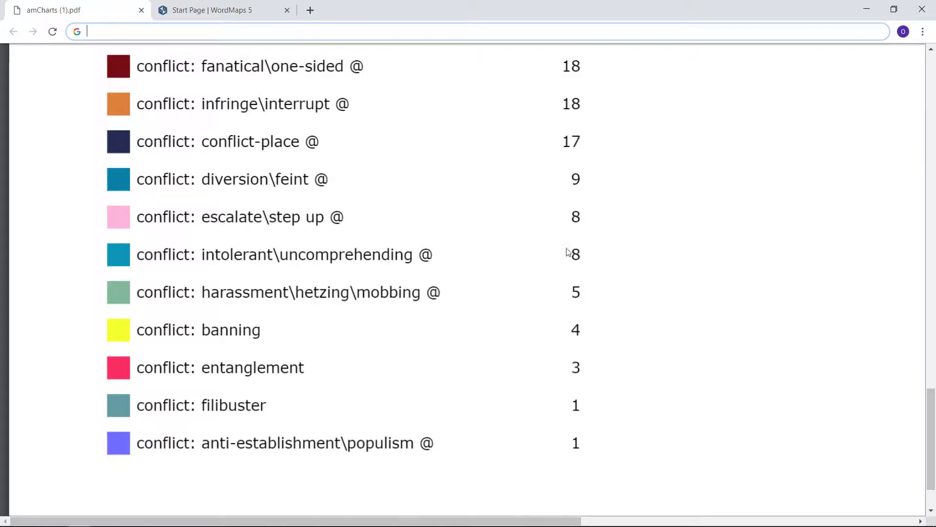
scroll(532, 247, up, 5)
scroll(487, 234, up, 11)
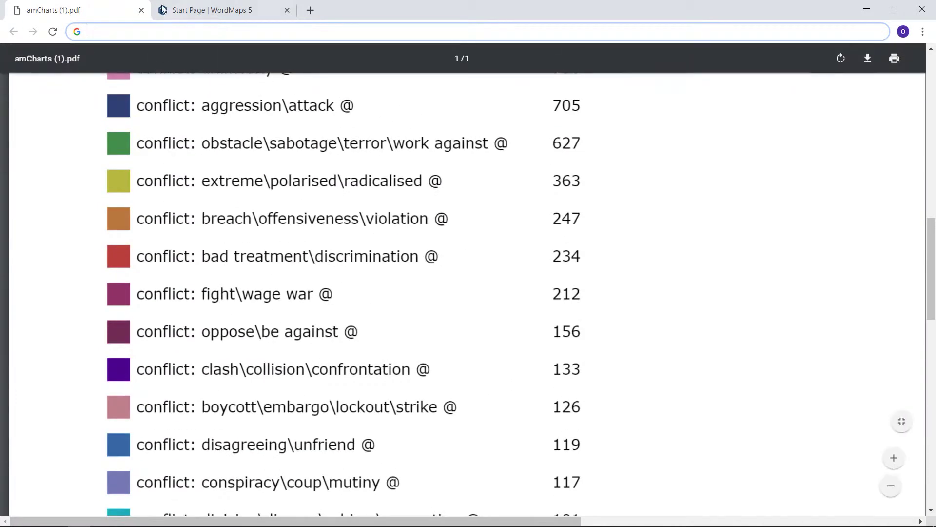
click(141, 10)
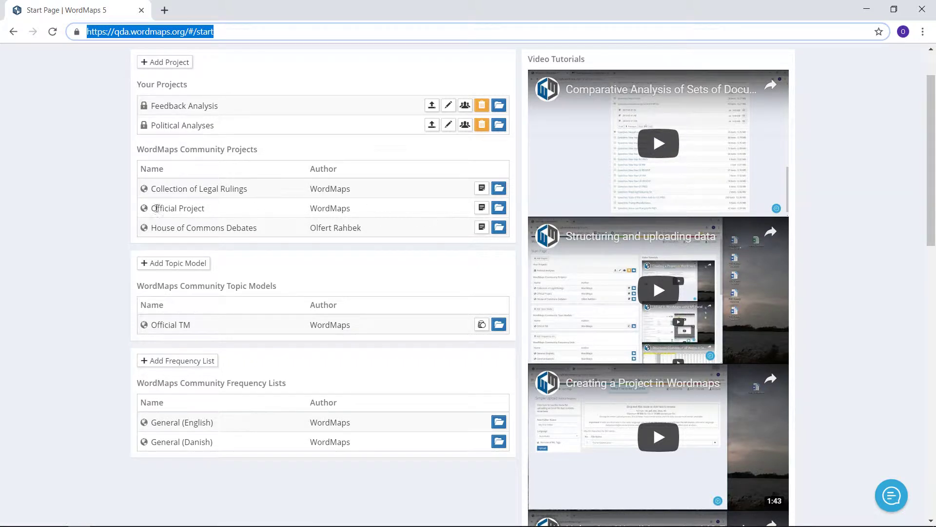
Open the community's Official Project and select the text folder "Speeches: State of the Union Address US PRES".
drag(153, 208, 212, 213)
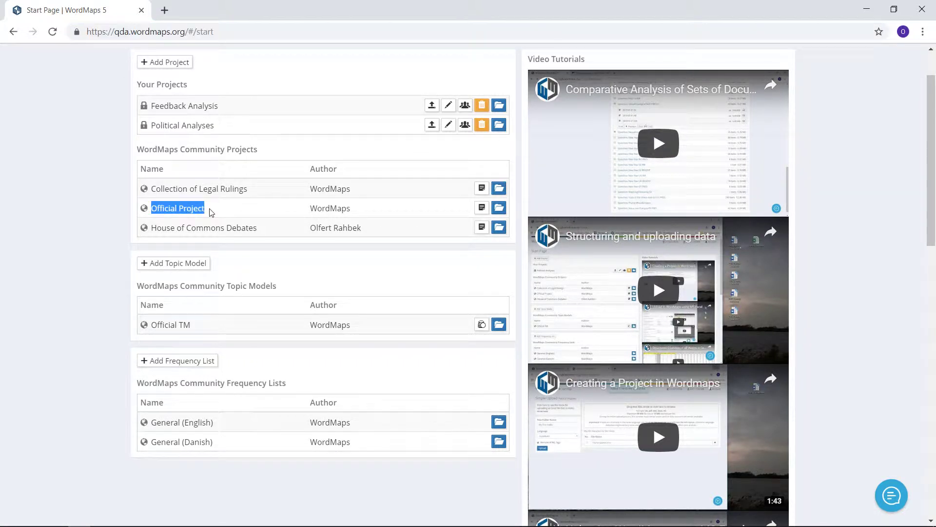
click(499, 208)
scroll(688, 236, down, 15)
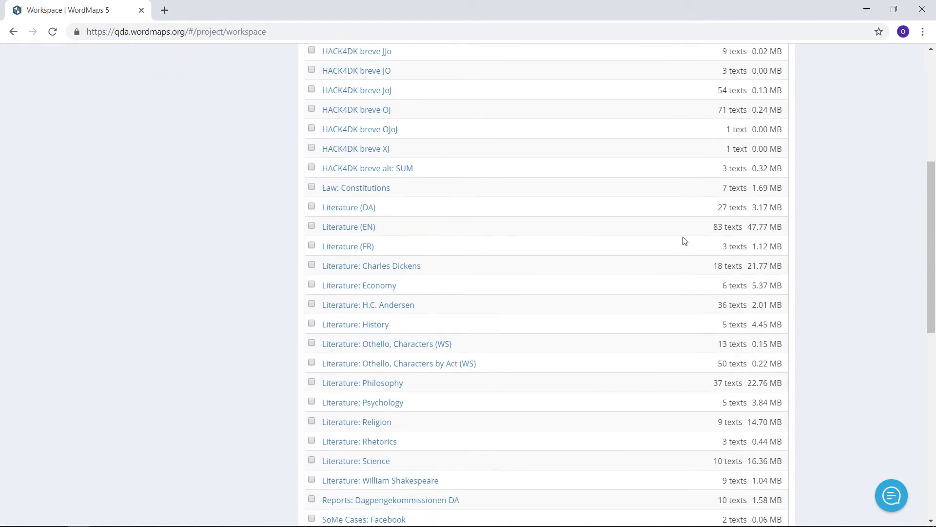
scroll(615, 270, down, 1)
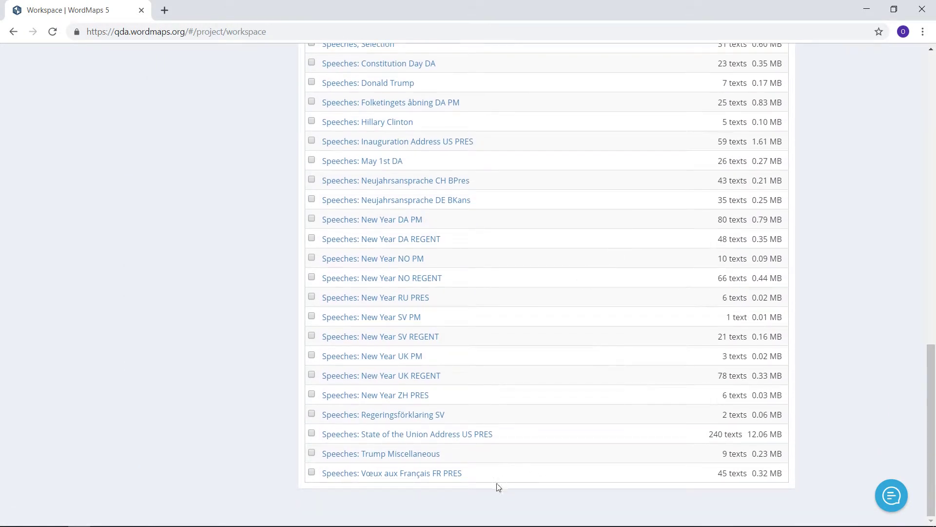
click(312, 433)
Expand the State of the Union Address folder and examine its texts from the first pages through the last page.
click(358, 439)
scroll(499, 387, down, 4)
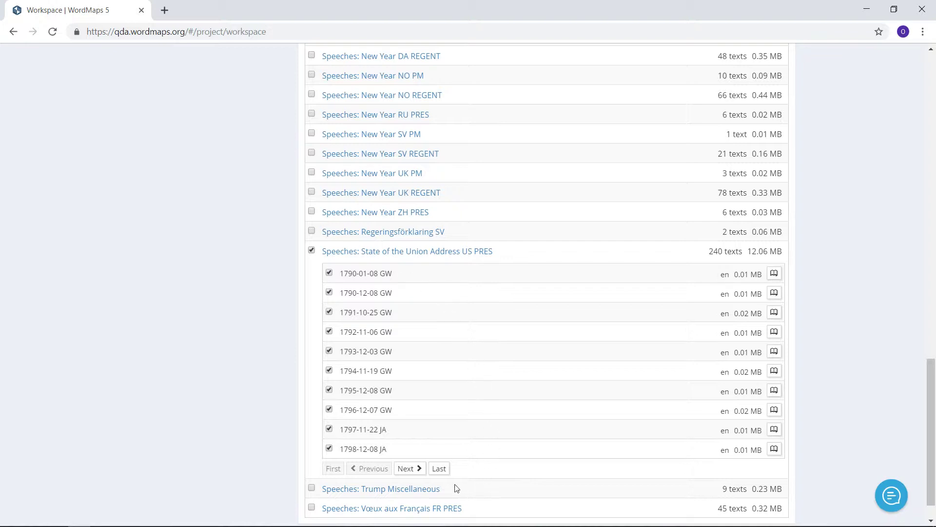
click(414, 469)
scroll(466, 423, down, 1)
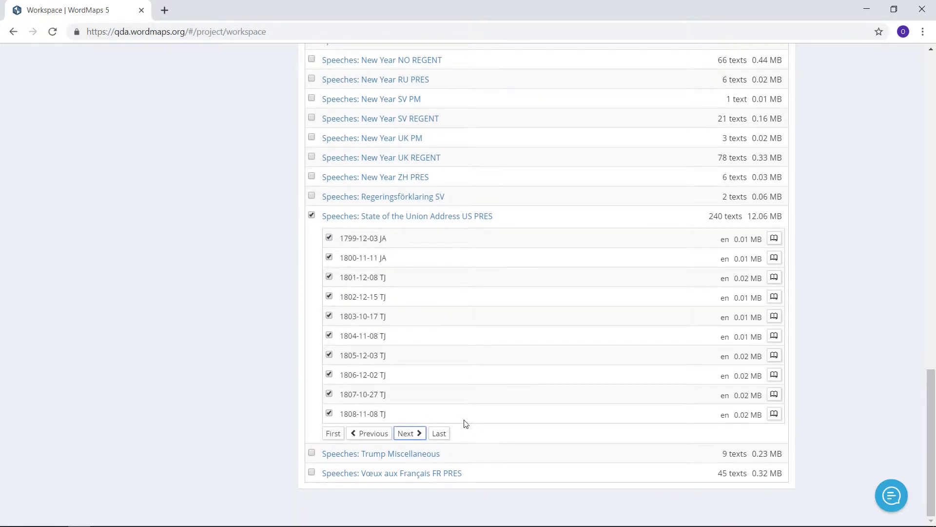
click(439, 433)
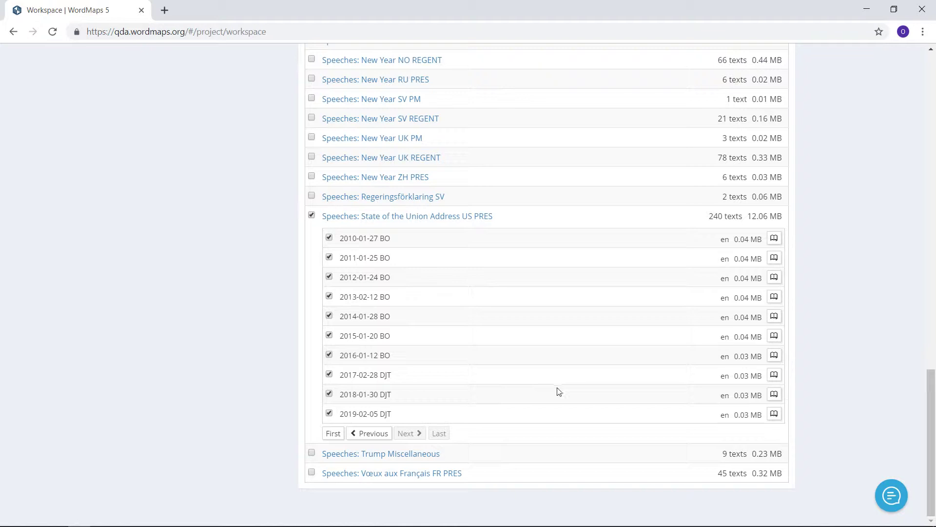
Run a Timeline (1-7 folders) exploration on the selected folder, searching for "conflict" and using "difference: conflict @" as the criterion.
scroll(554, 391, up, 20)
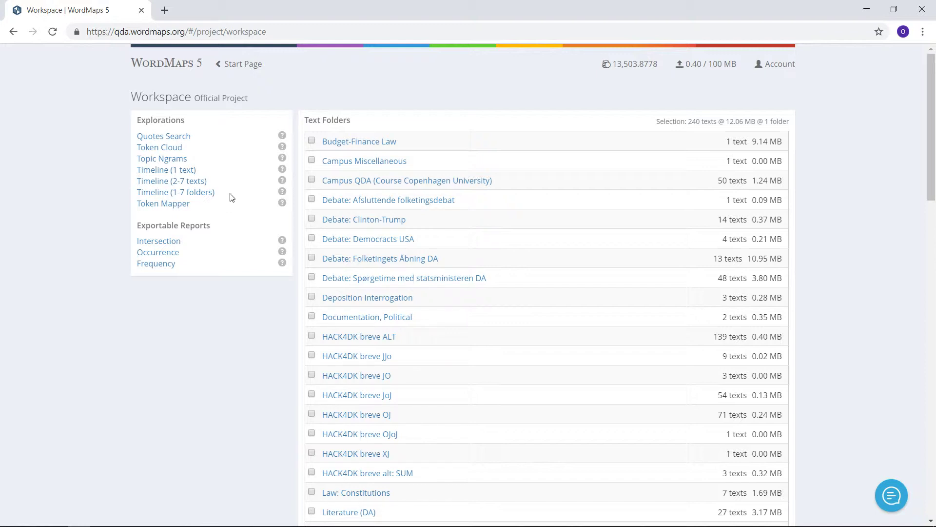
click(163, 194)
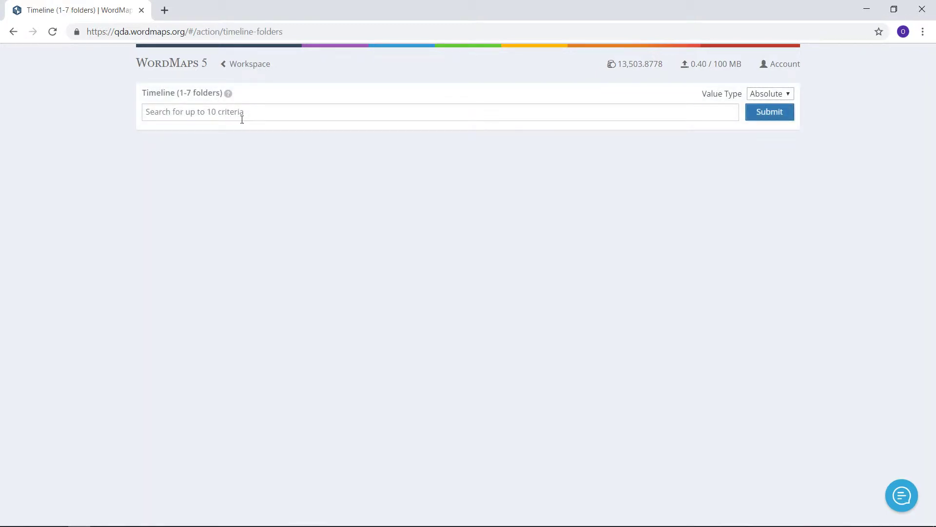
click(270, 113)
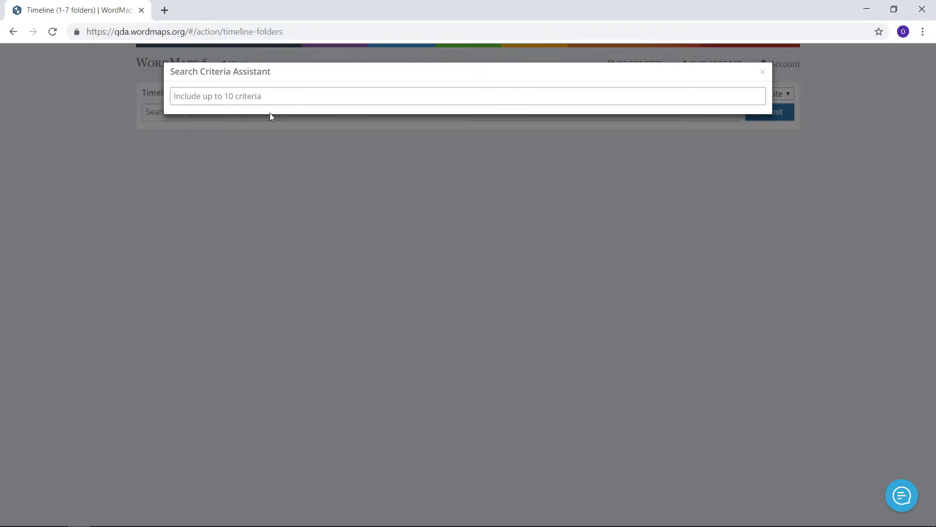
text(conflict)
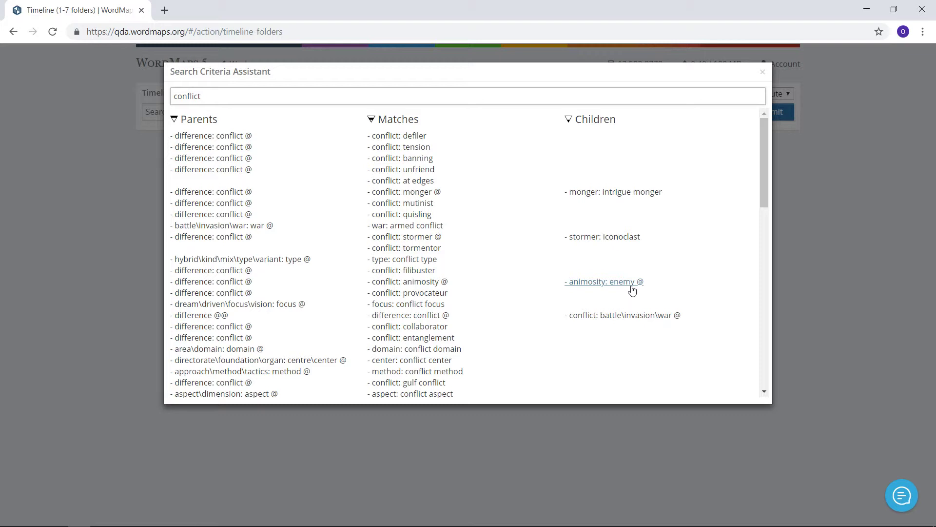
scroll(453, 358, down, 5)
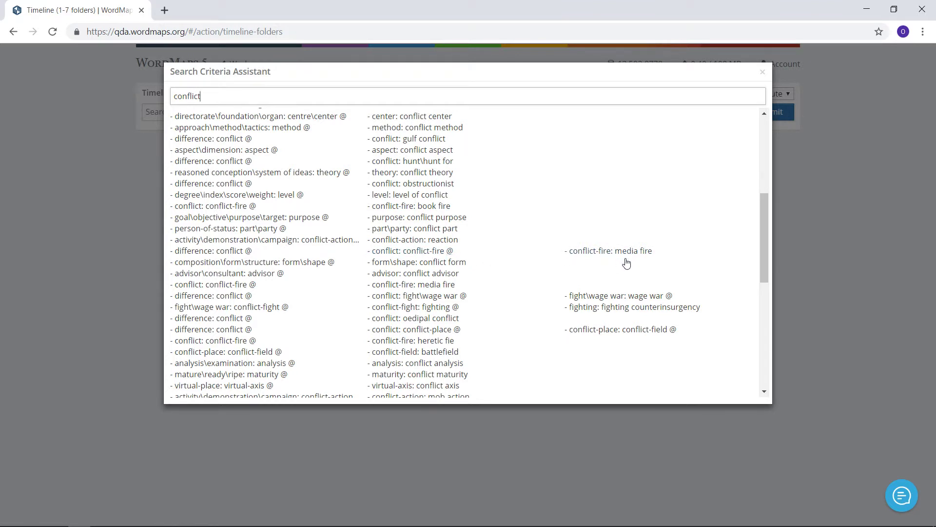
scroll(461, 279, up, 5)
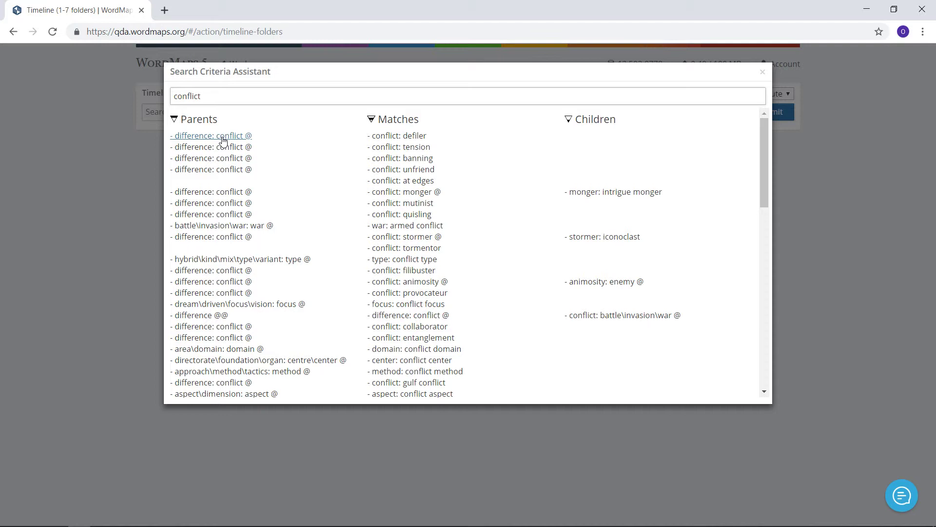
click(223, 141)
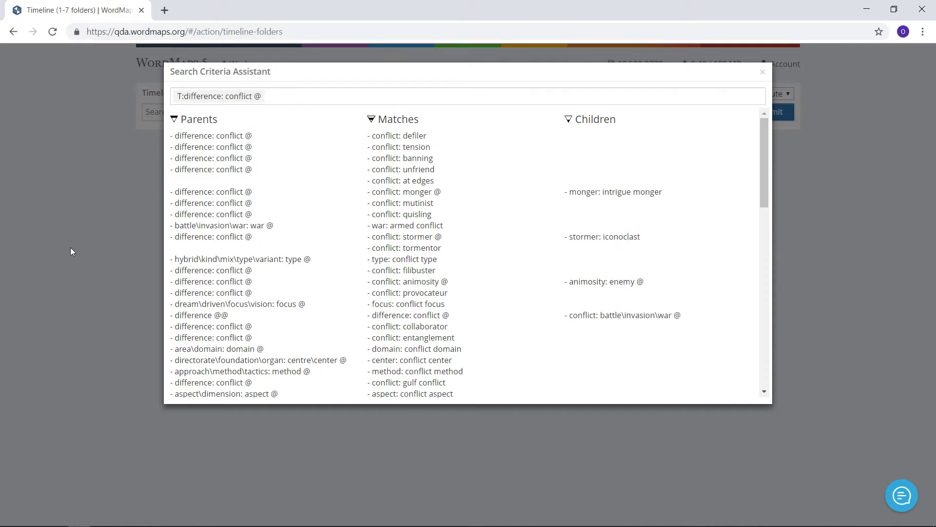
click(72, 251)
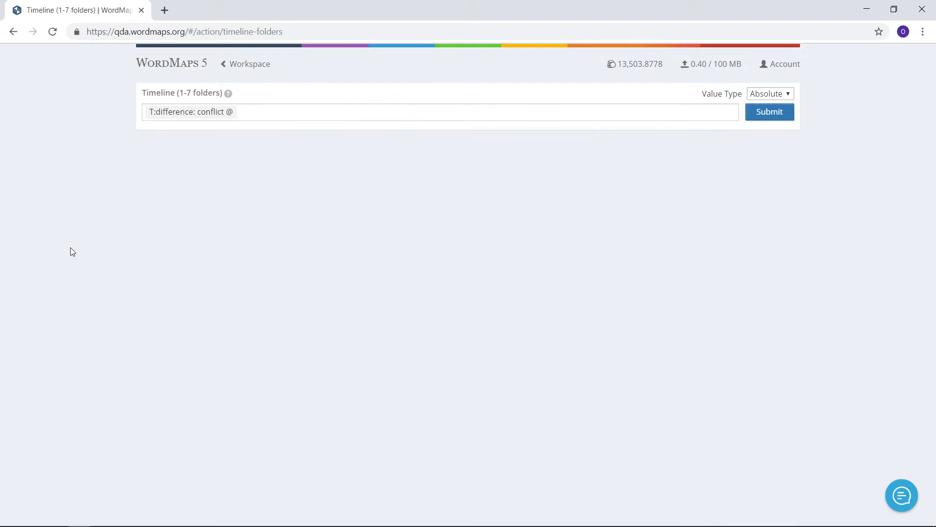
click(772, 116)
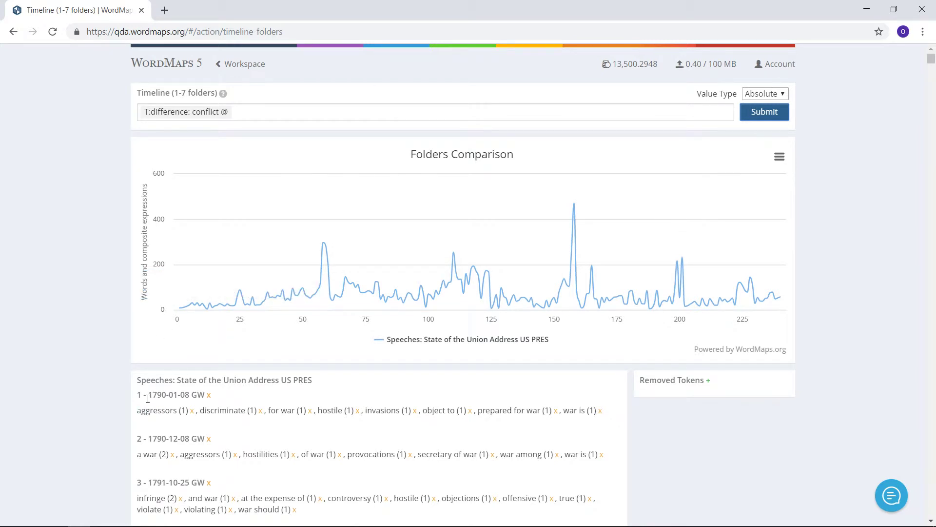
Examine the 1790-01-08 GW entry and its corresponding point at the start of the Folders Comparison chart.
drag(148, 395, 212, 399)
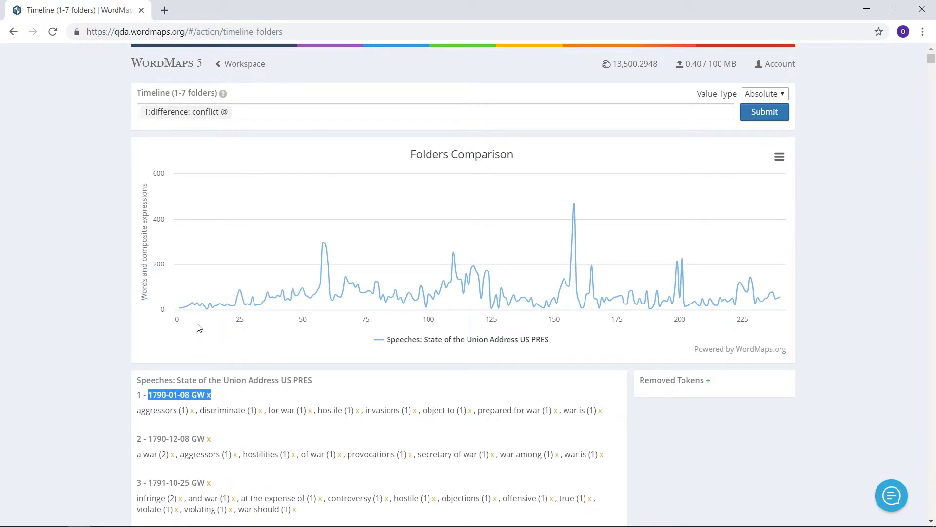
mouse_move(179, 314)
click(473, 411)
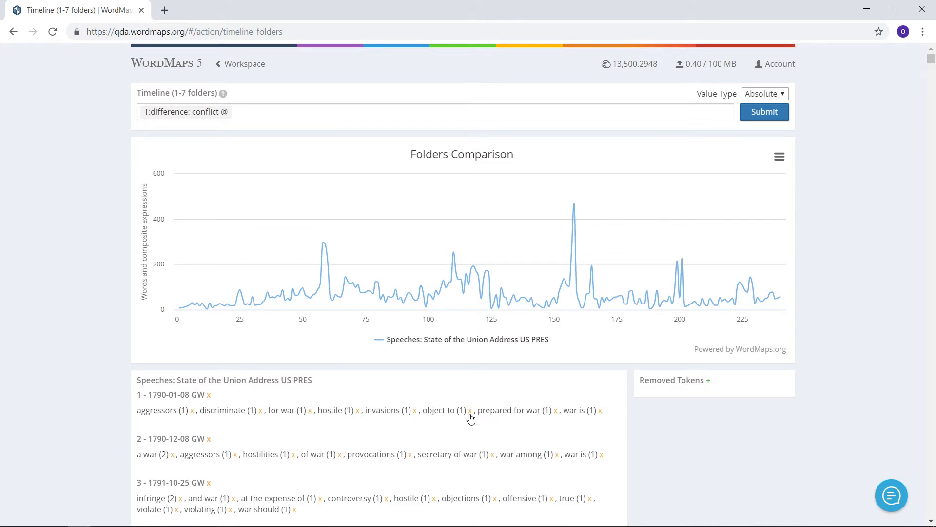
Remove the tokens "object to" and "infringe" from the results and rerun the timeline.
click(471, 414)
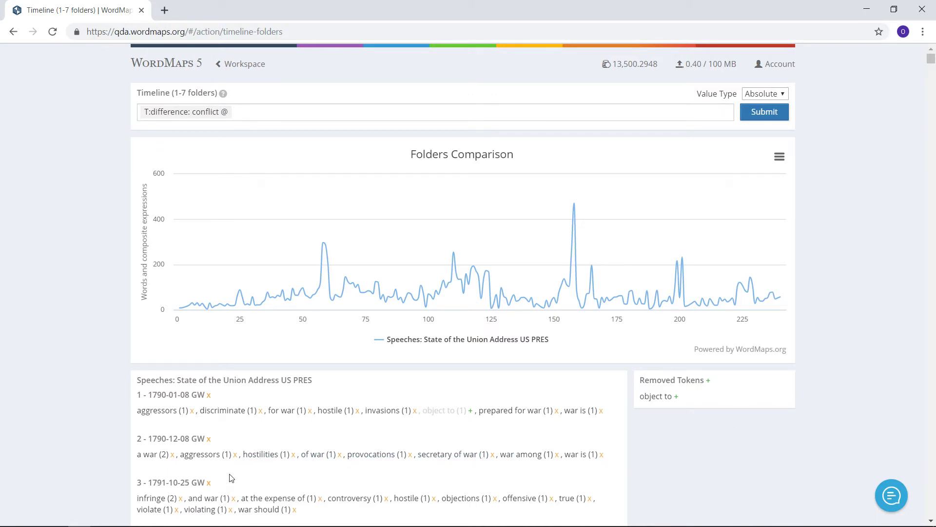
click(179, 499)
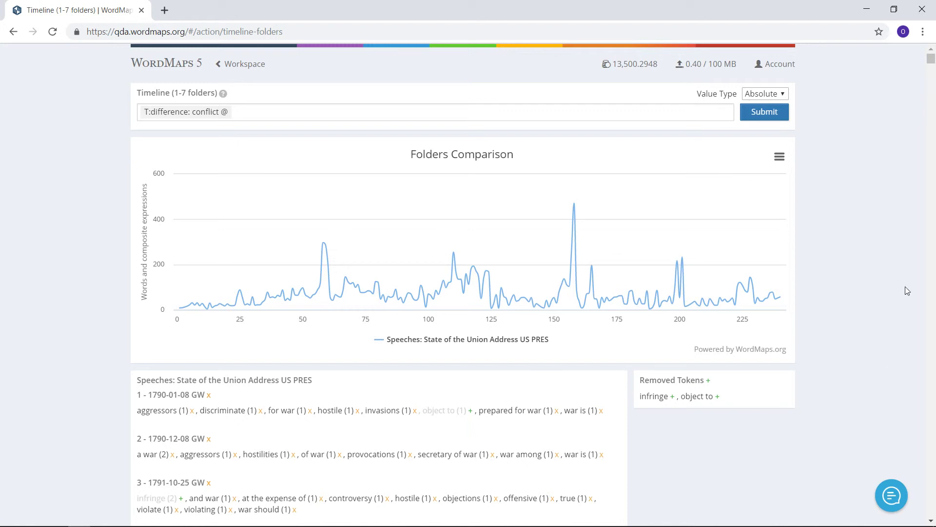
click(770, 113)
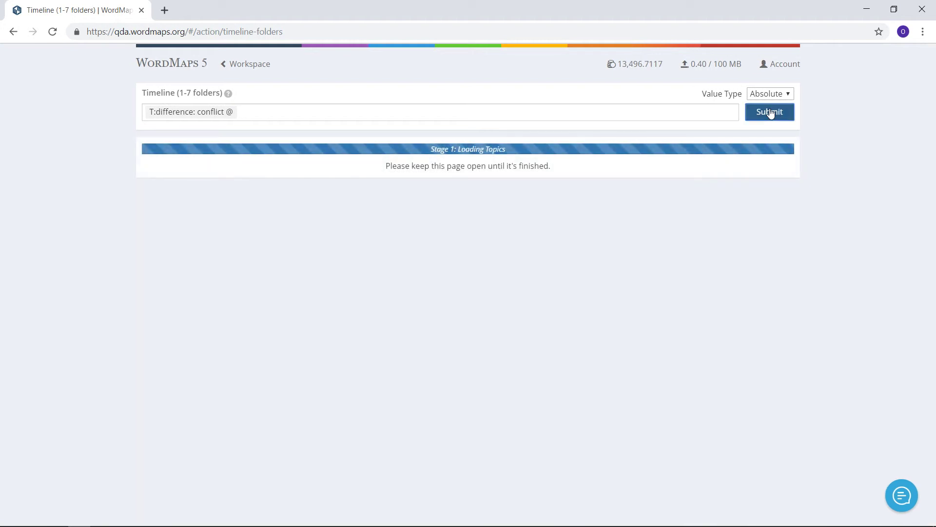